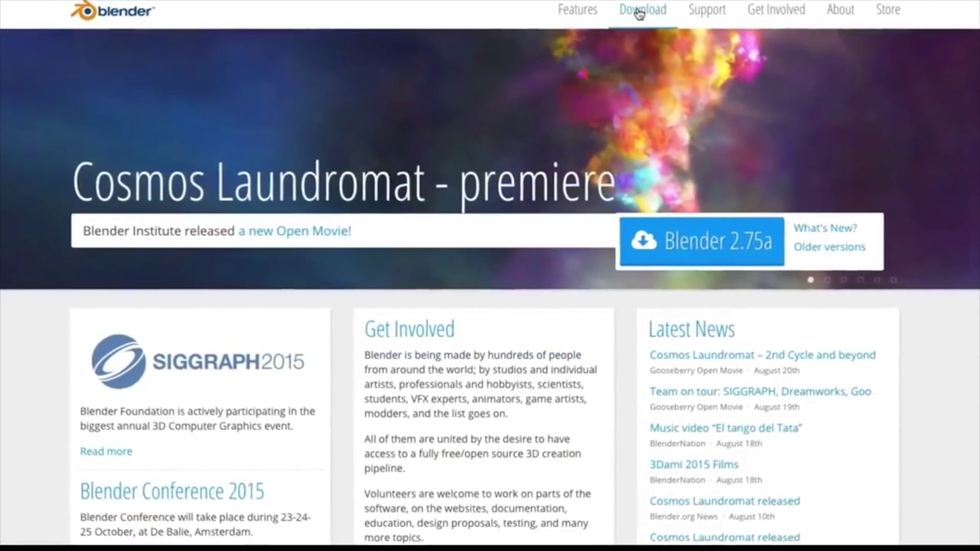
- Download the Blender 2.75a Mac OS X .zip package from blender.org's download page
{"action": "left_click", "coordinate": [640, 14]}
{"action": "scroll", "coordinate": [473, 255], "scroll_direction": "down", "scroll_amount": 2}
{"action": "scroll", "coordinate": [473, 255], "scroll_direction": "down", "scroll_amount": 2}
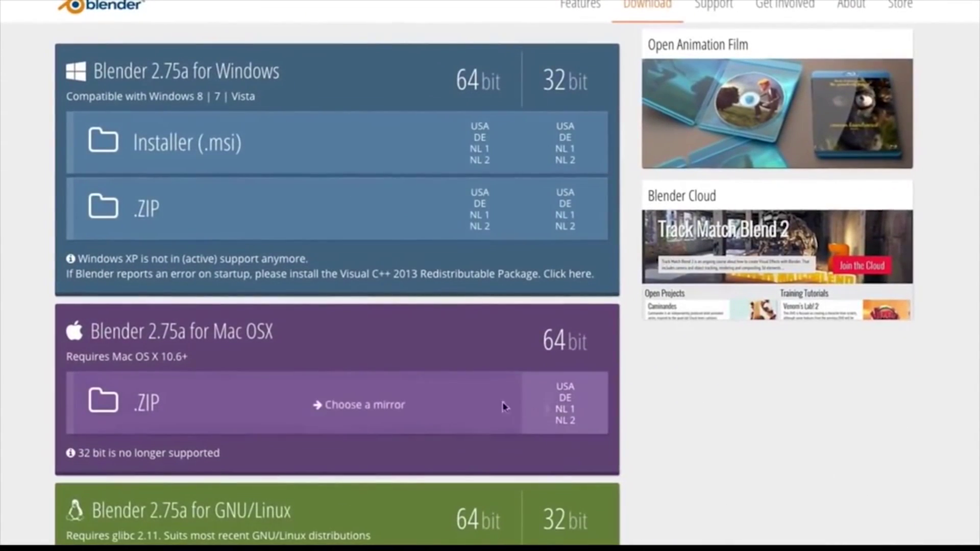
{"action": "left_click", "coordinate": [563, 389]}
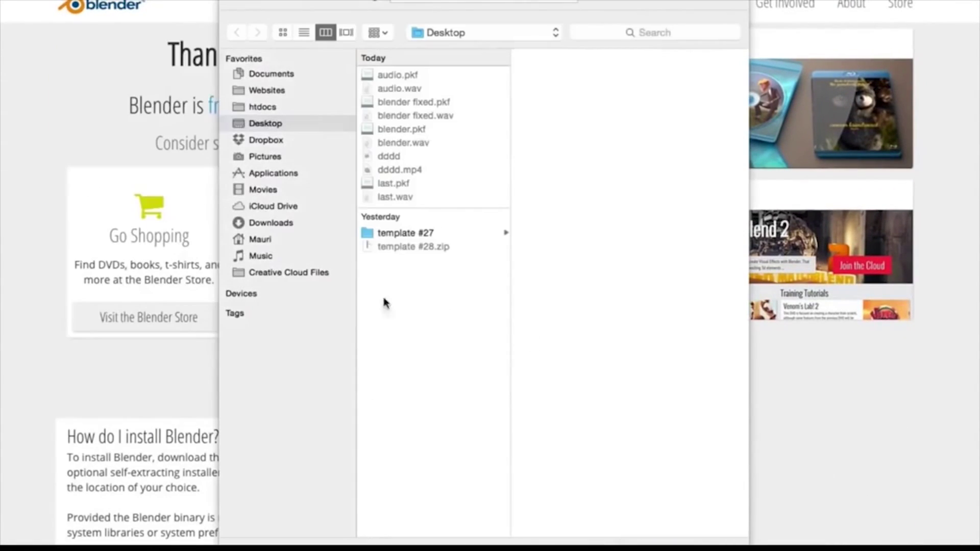
{"action": "key", "text": "Return"}
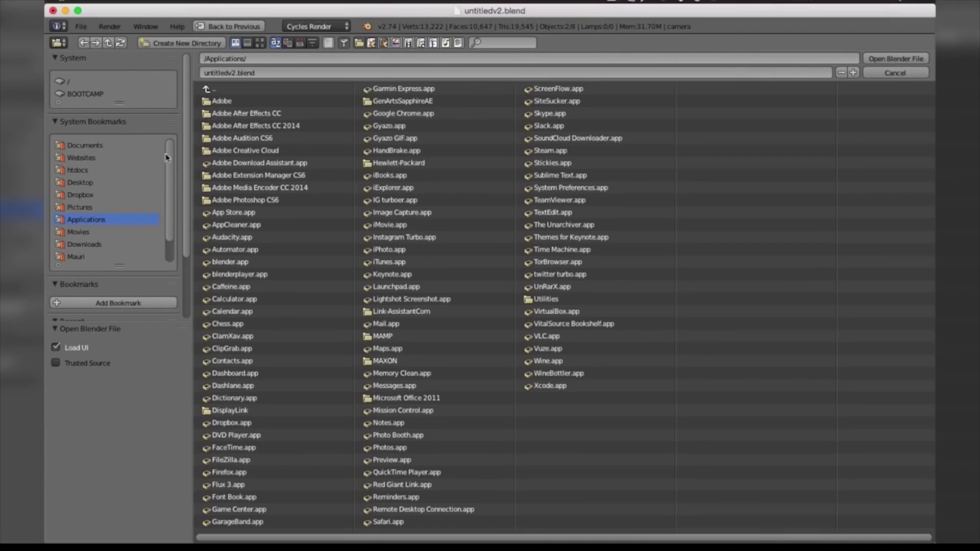
- Open untitledv2.blend from Desktop > template #27 with Load UI unchecked
{"action": "left_click", "coordinate": [81, 28]}
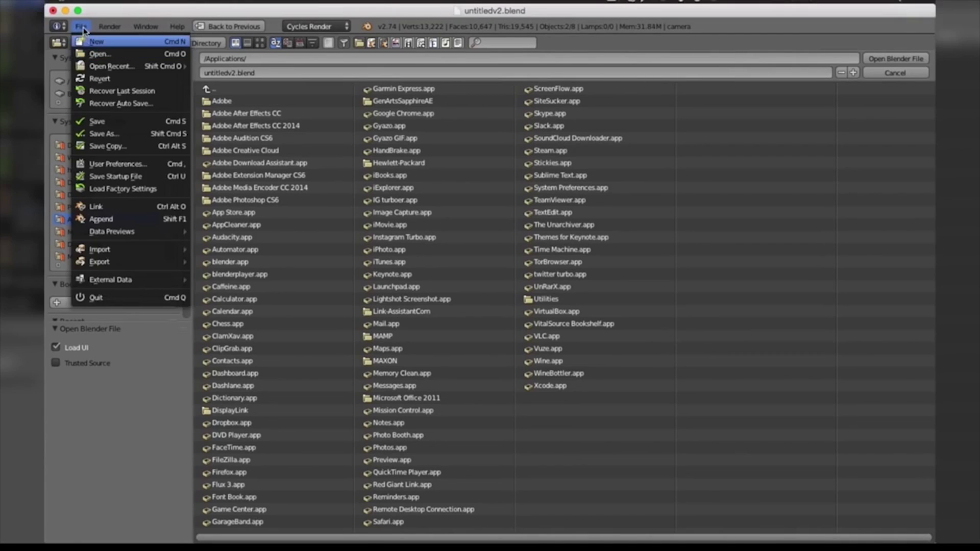
{"action": "left_click", "coordinate": [82, 29]}
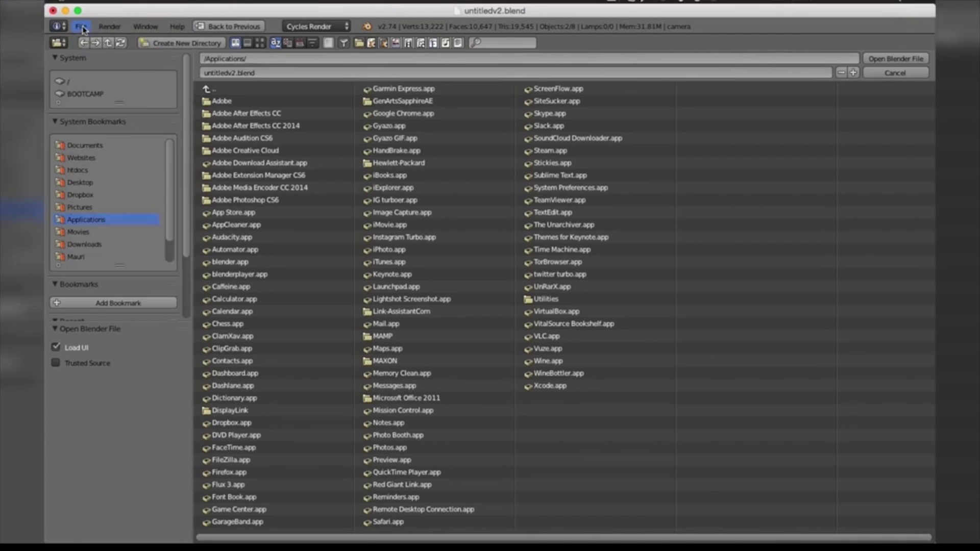
{"action": "left_click", "coordinate": [80, 182]}
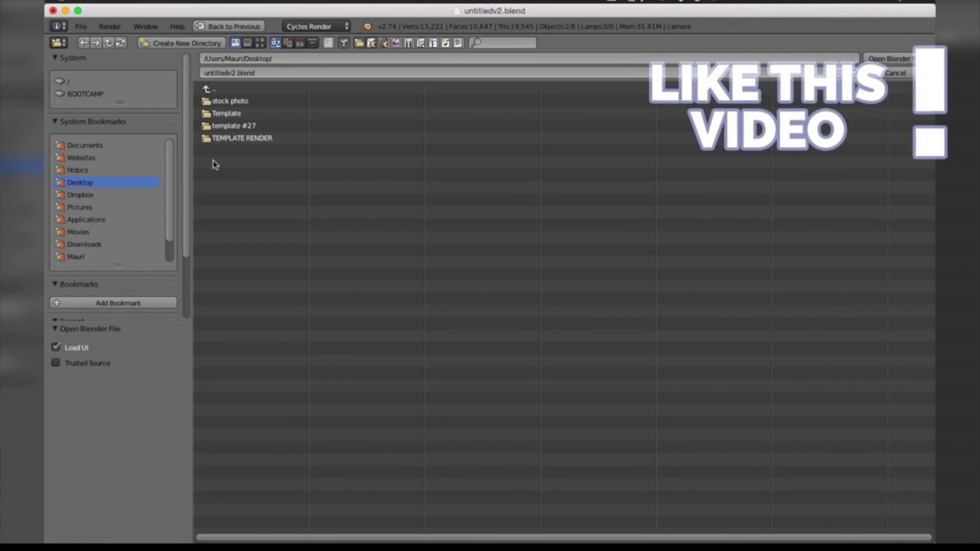
{"action": "left_click", "coordinate": [211, 127]}
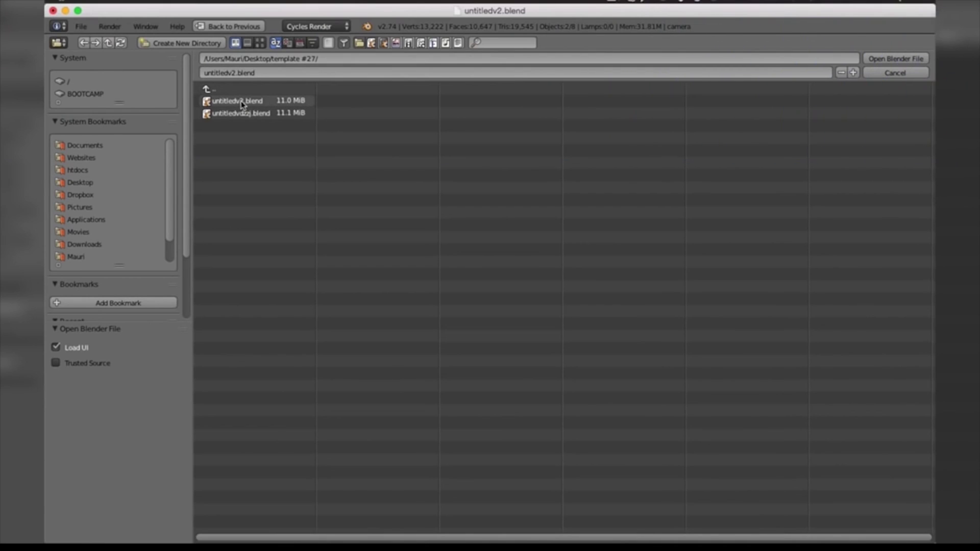
{"action": "left_click", "coordinate": [243, 106]}
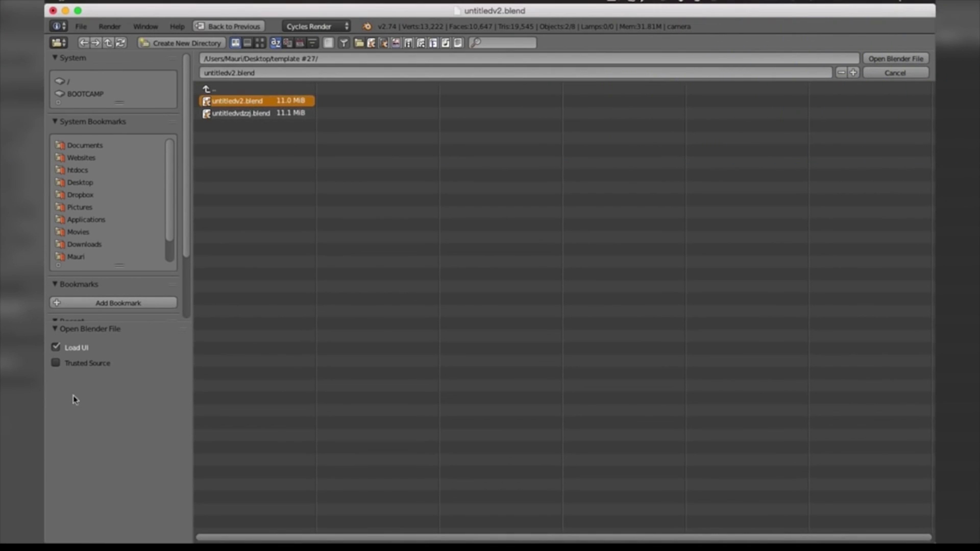
{"action": "left_click", "coordinate": [73, 348]}
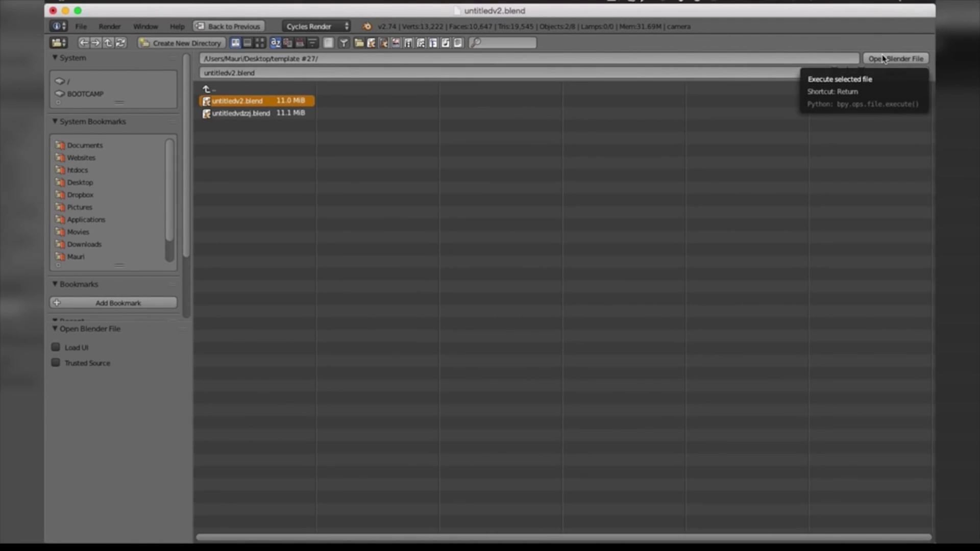
{"action": "left_click", "coordinate": [882, 58]}
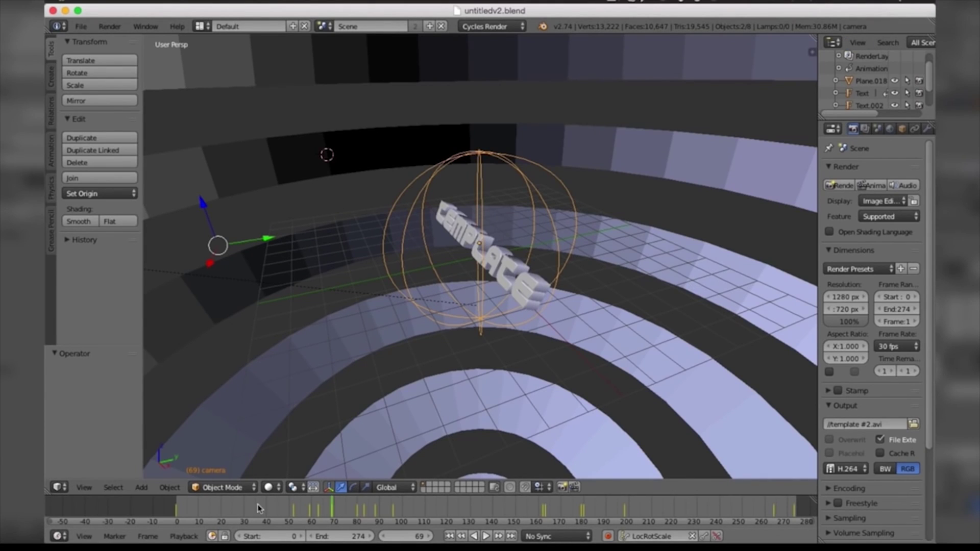
- Change the 3D title text's trailing '!' to 'D'
{"action": "right_click", "coordinate": [394, 258]}
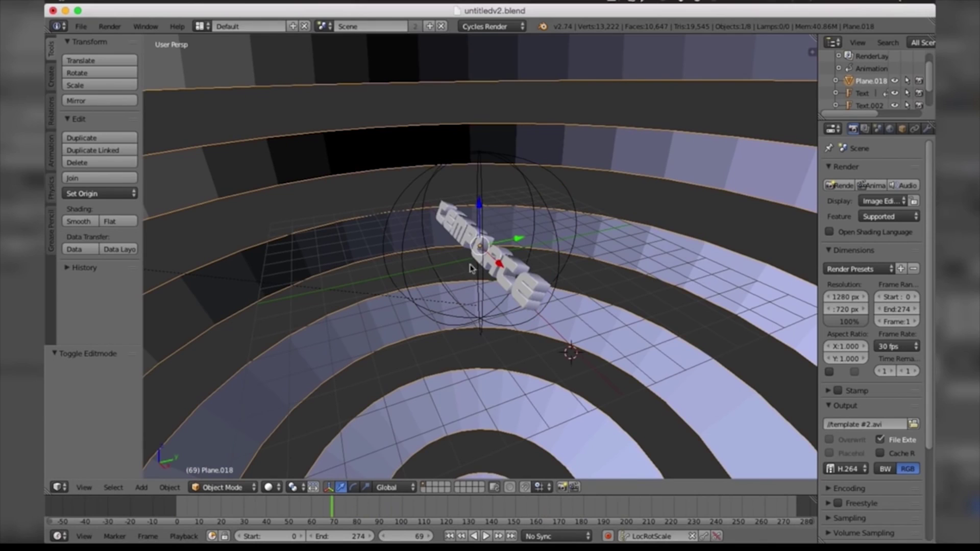
{"action": "right_click", "coordinate": [516, 292]}
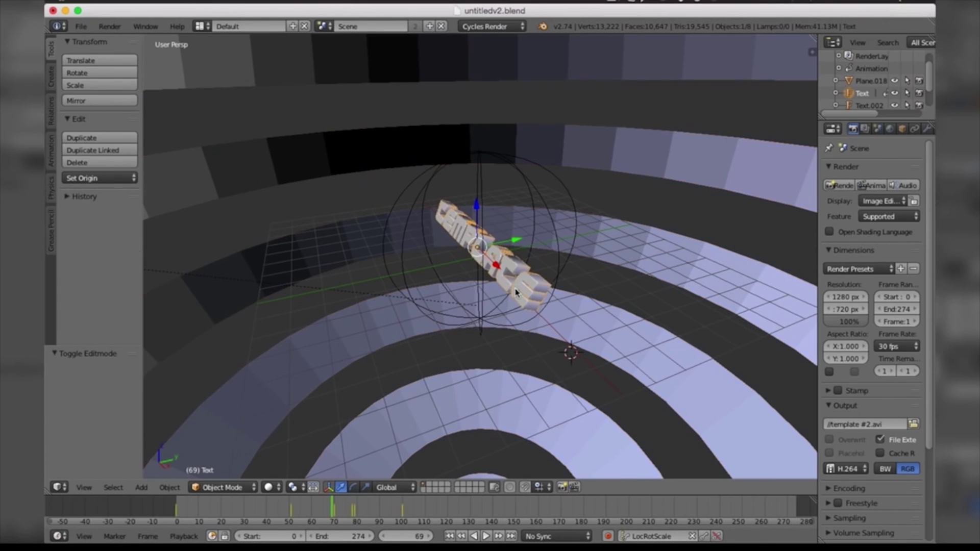
{"action": "key", "text": "Tab"}
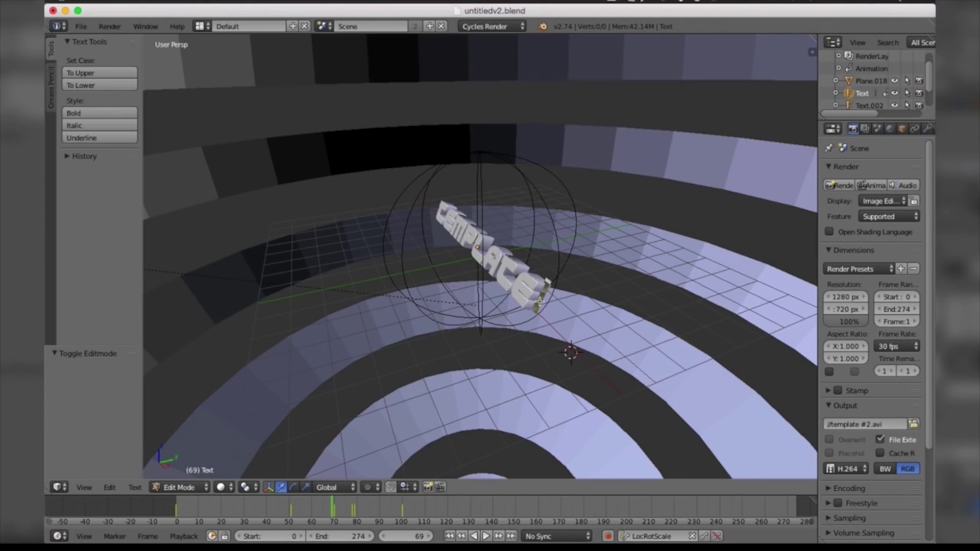
{"action": "key", "text": "BackSpace"}
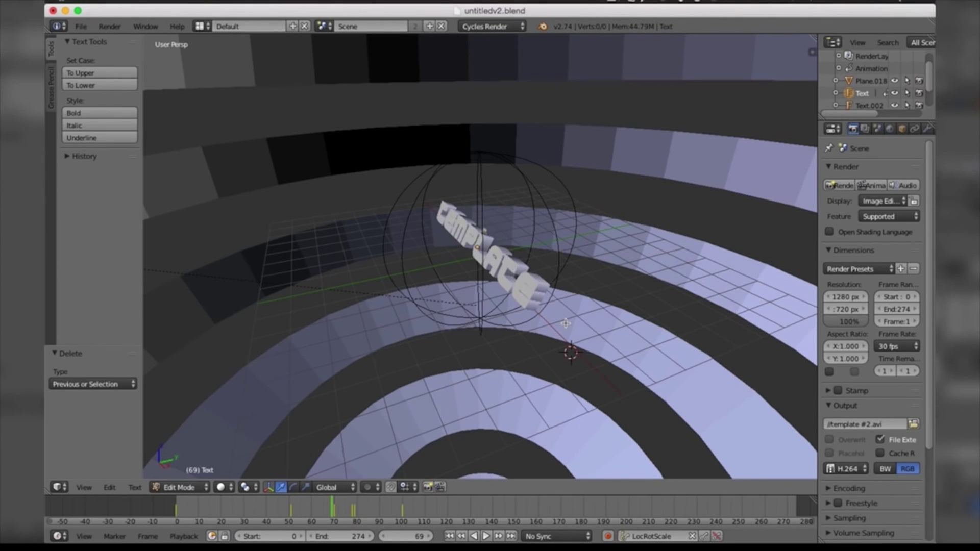
{"action": "type", "text": "D"}
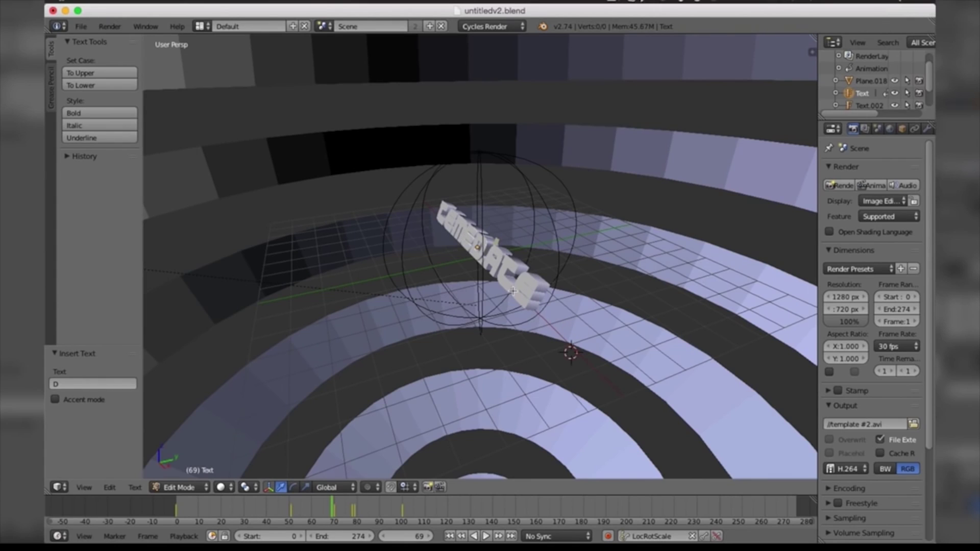
{"action": "key", "text": "Tab"}
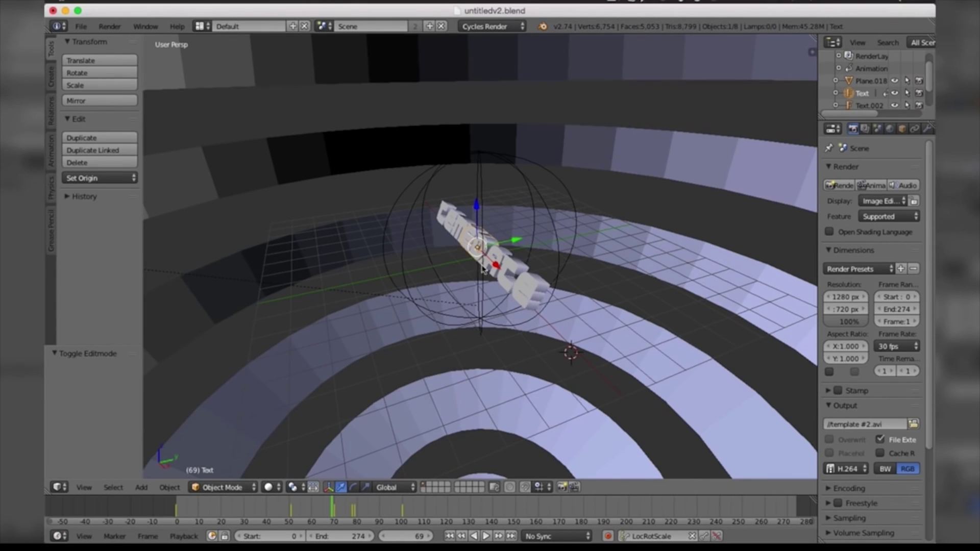
- Shorten Text.002 to a few characters ending in 'D'
{"action": "right_click", "coordinate": [514, 269]}
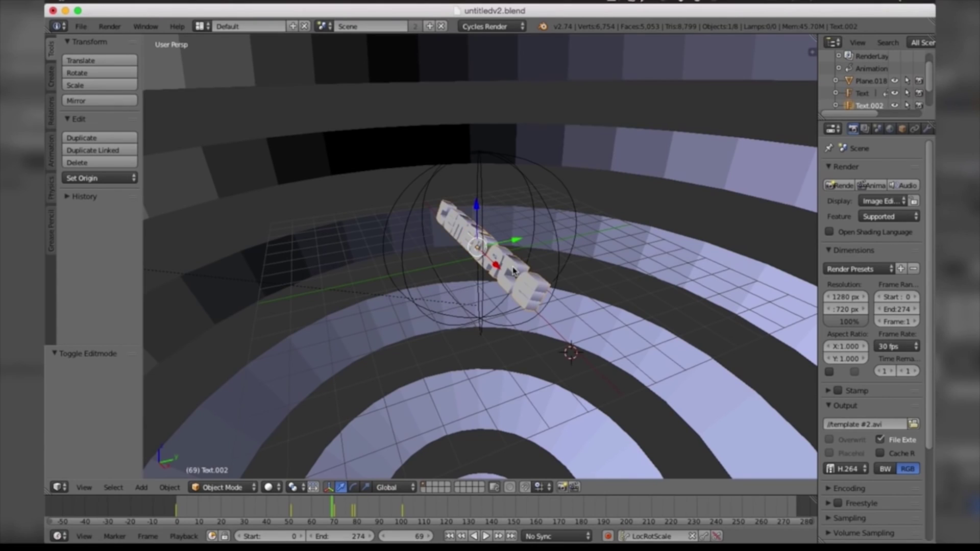
{"action": "key", "text": "Tab"}
{"action": "key", "text": "BackSpace"}
{"action": "key", "text": "BackSpace"}
{"action": "key", "text": "BackSpace"}
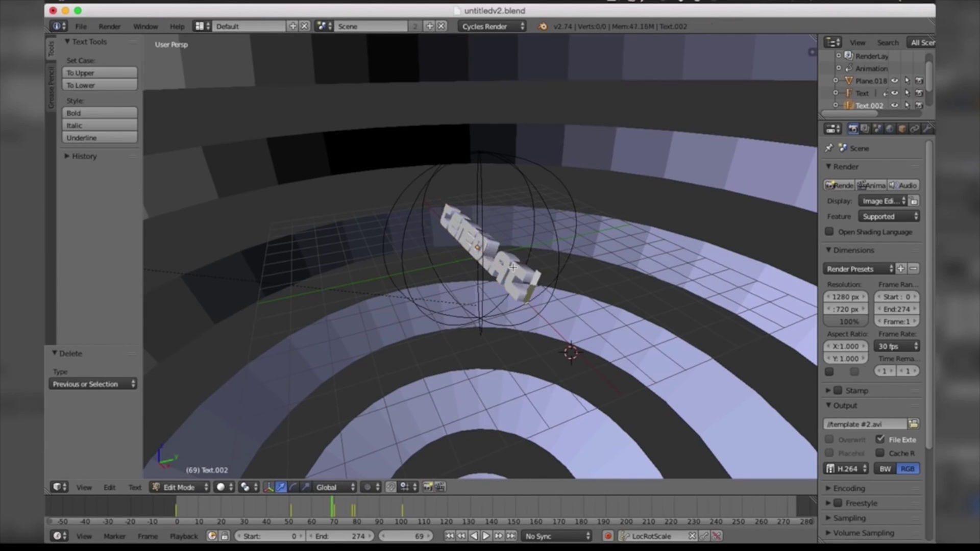
{"action": "key", "text": "BackSpace"}
{"action": "key", "text": "BackSpace"}
{"action": "key", "text": "BackSpace"}
{"action": "key", "text": "BackSpace"}
{"action": "key", "text": "BackSpace"}
{"action": "key", "text": "BackSpace"}
{"action": "type", "text": "D"}
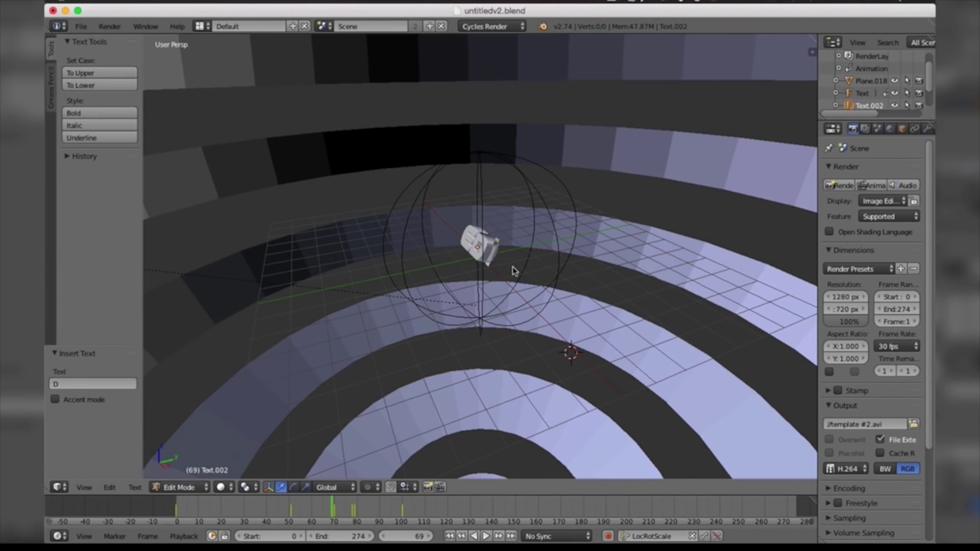
{"action": "key", "text": "Tab"}
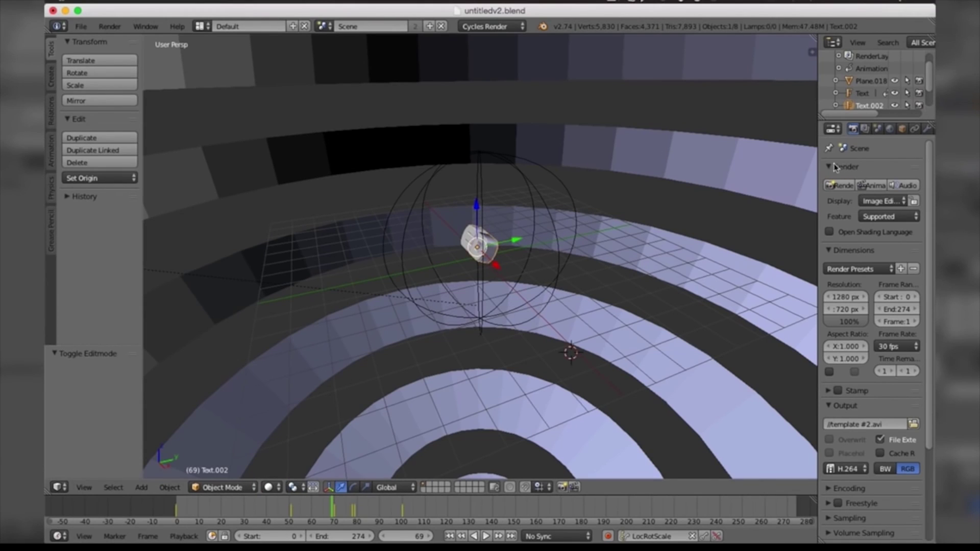
- Unpack the !PEPSI! font into the current directory and browse for a replacement font
{"action": "left_click", "coordinate": [821, 166]}
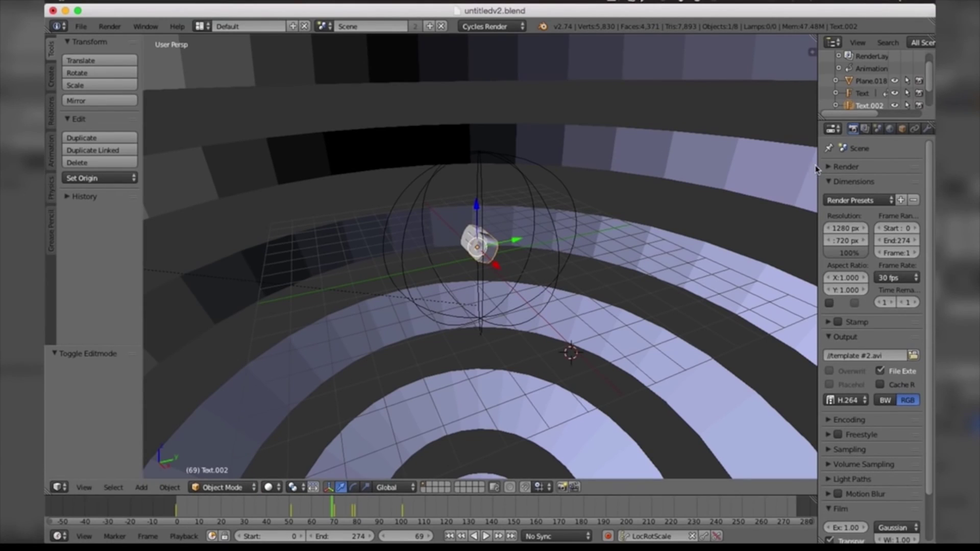
{"action": "left_click_drag", "start_coordinate": [816, 169], "coordinate": [733, 171]}
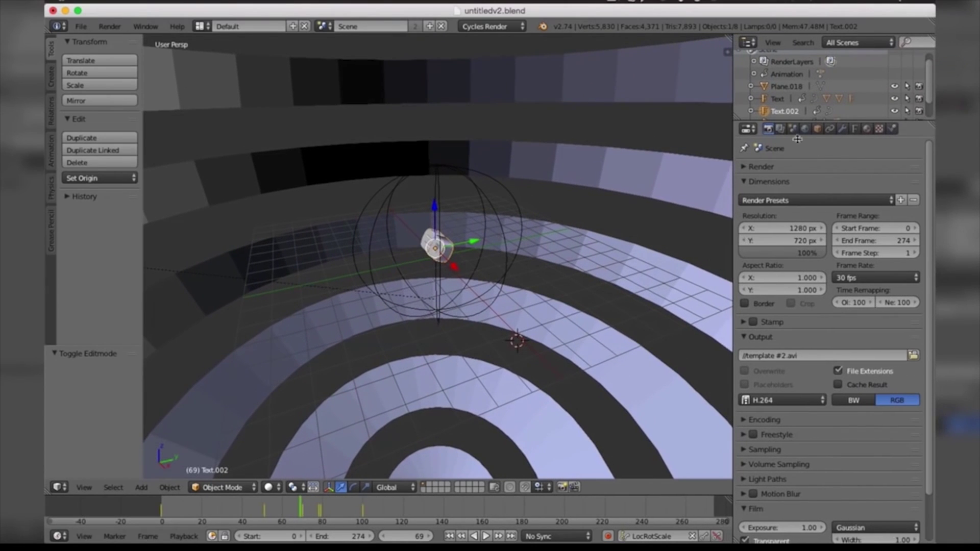
{"action": "left_click", "coordinate": [854, 129]}
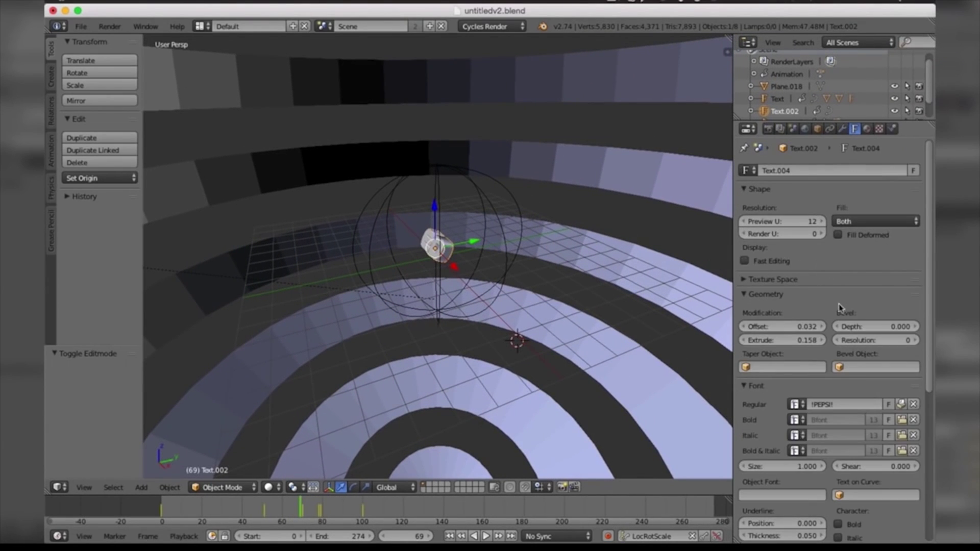
{"action": "scroll", "coordinate": [857, 307], "scroll_direction": "down", "scroll_amount": 3}
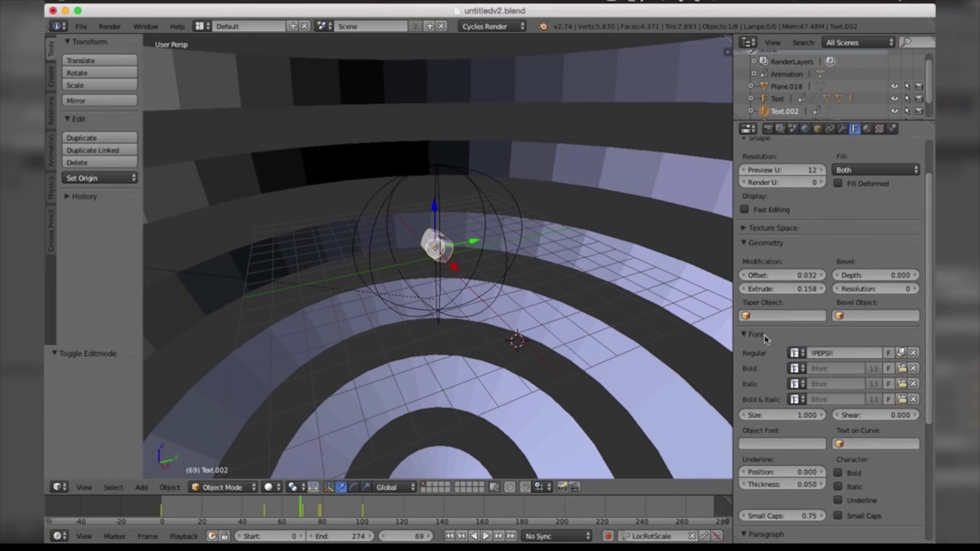
{"action": "left_click", "coordinate": [816, 353]}
{"action": "left_click", "coordinate": [902, 352]}
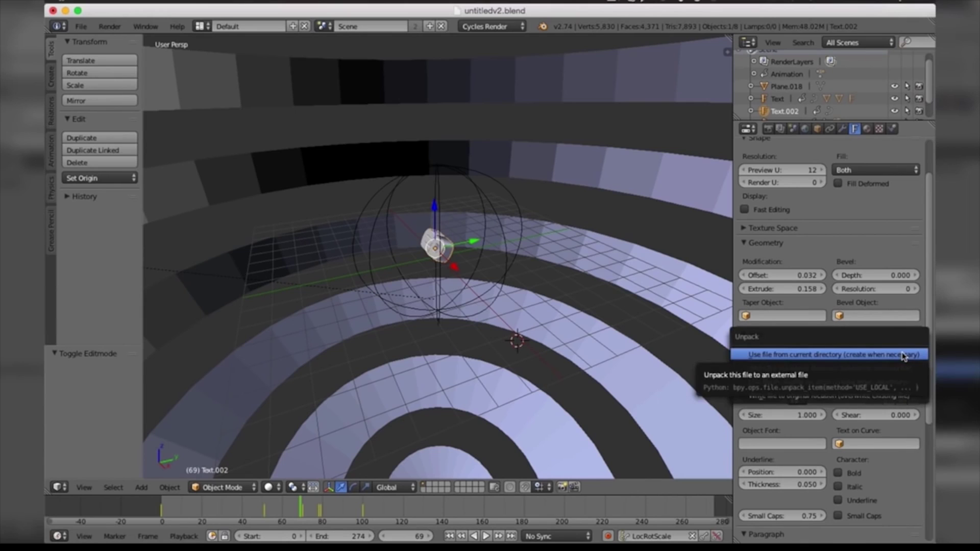
{"action": "left_click", "coordinate": [904, 354]}
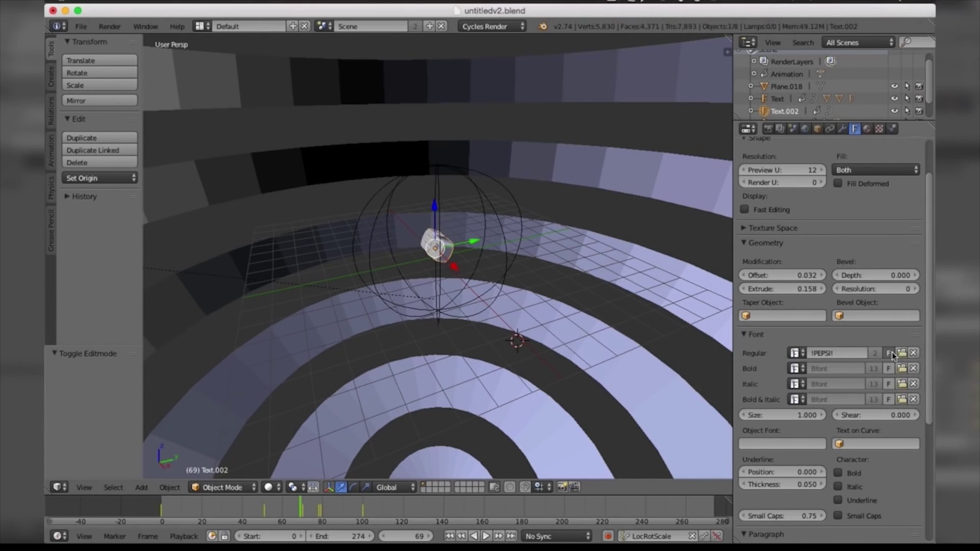
{"action": "left_click", "coordinate": [901, 352]}
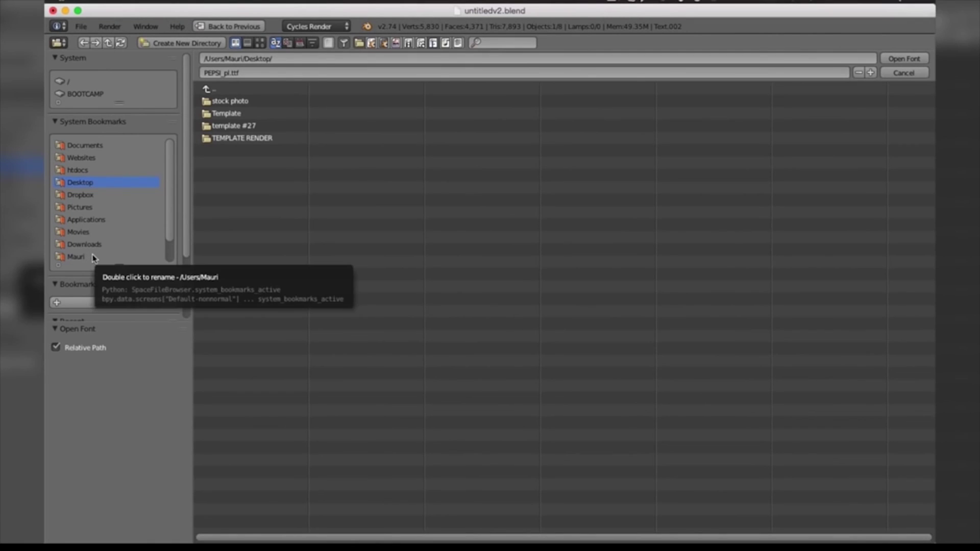
- Load AmazDooMRight2.ttf from /Users/Mauri/Library/Fonts as the text's regular font
{"action": "left_click", "coordinate": [77, 258]}
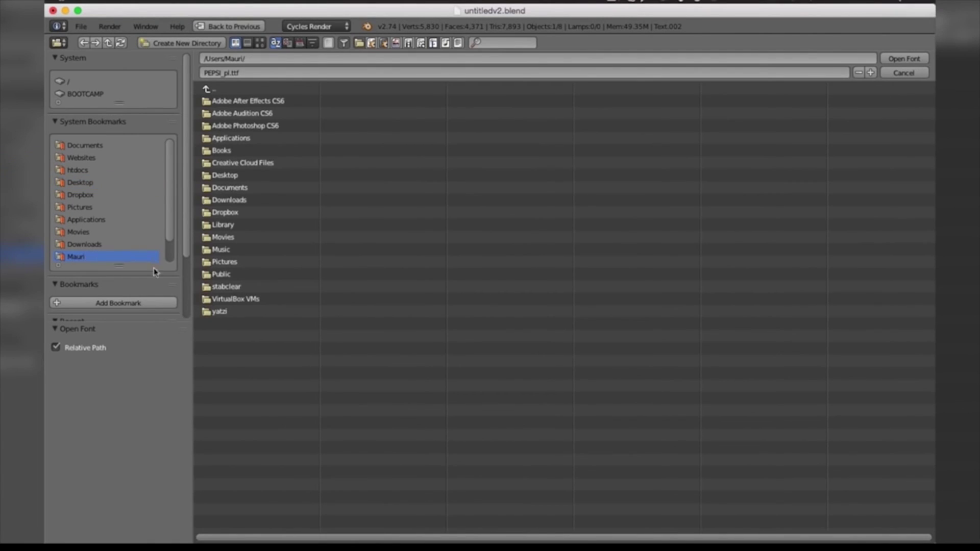
{"action": "left_click", "coordinate": [214, 226]}
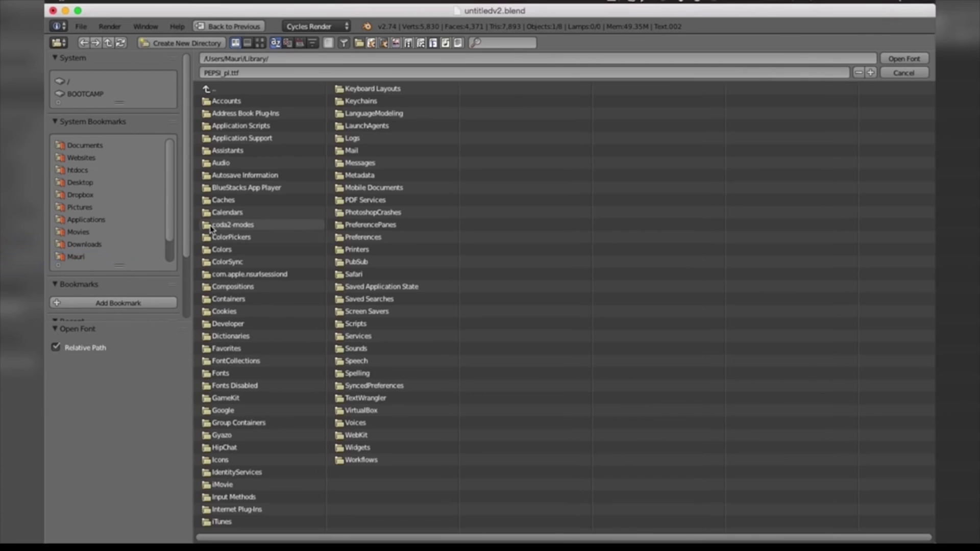
{"action": "left_click", "coordinate": [221, 373]}
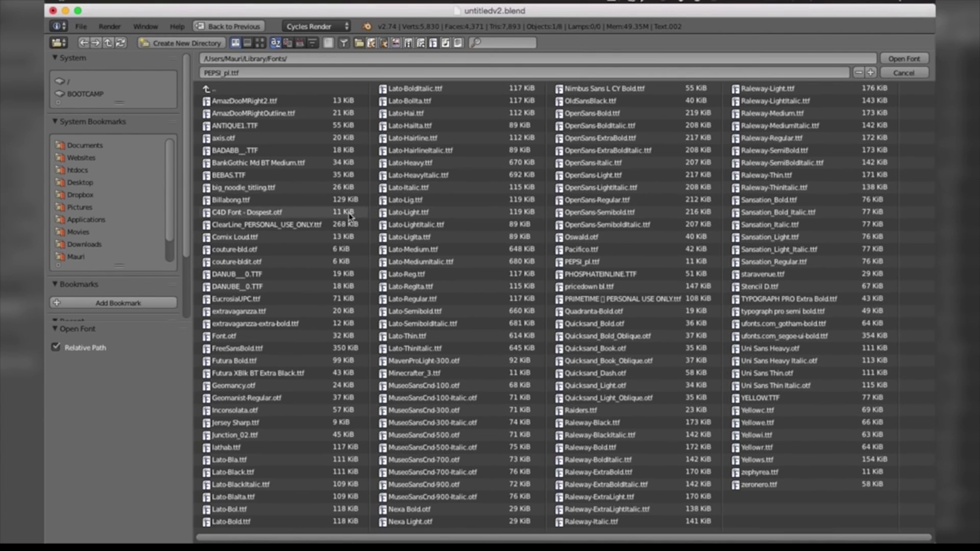
{"action": "left_click", "coordinate": [238, 105]}
{"action": "key", "text": "Return"}
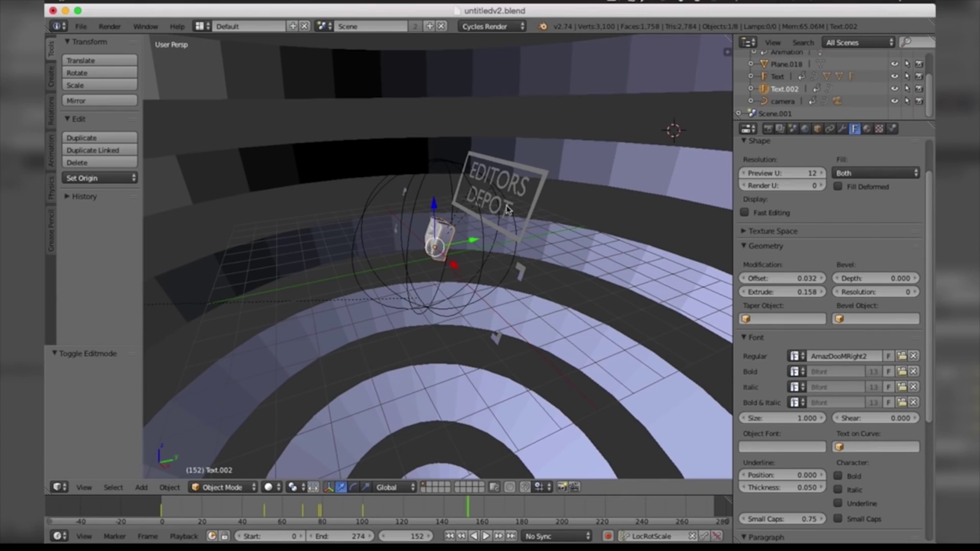
- Inspect the scene objects' materials in the Material tab, ending with Text.002 selected
{"action": "left_click", "coordinate": [867, 130]}
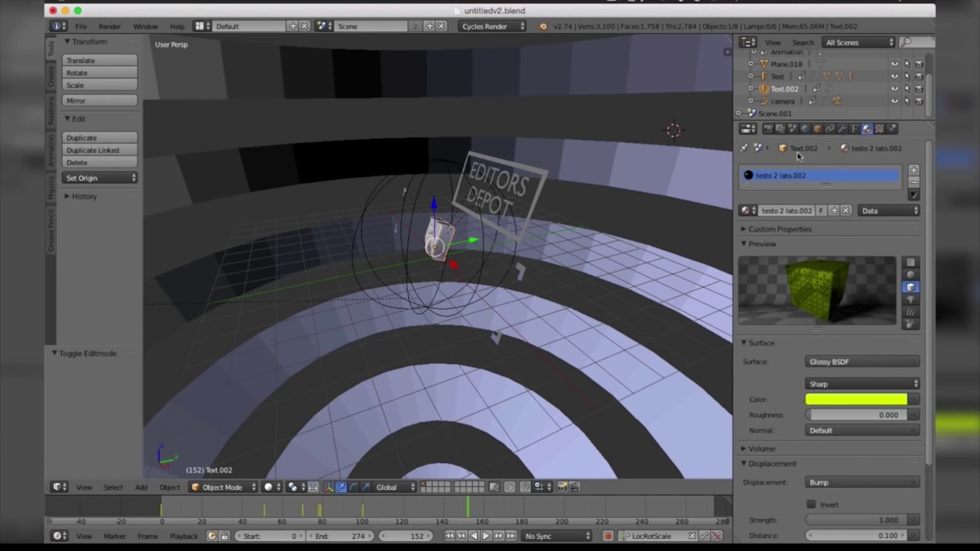
{"action": "scroll", "coordinate": [930, 214], "scroll_direction": "down", "scroll_amount": 2}
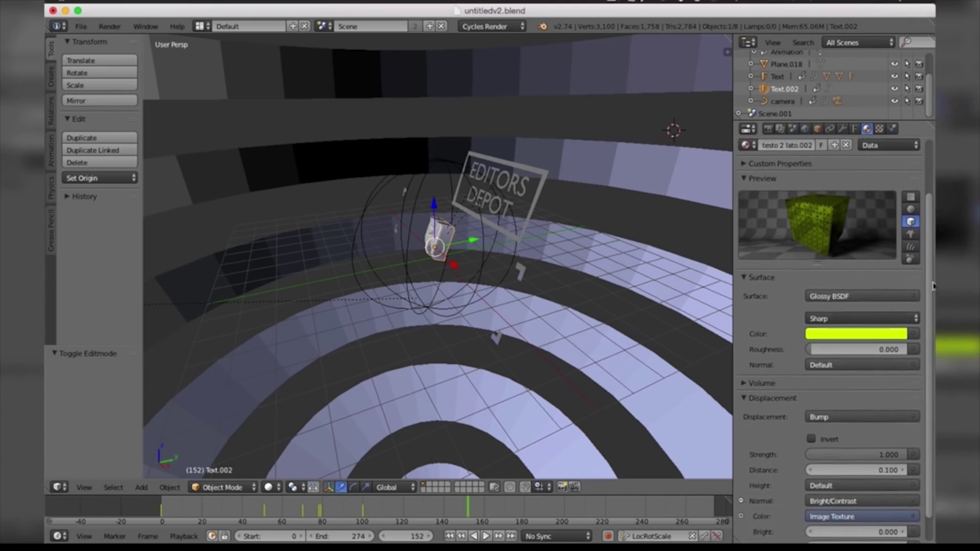
{"action": "scroll", "coordinate": [931, 211], "scroll_direction": "up", "scroll_amount": 2}
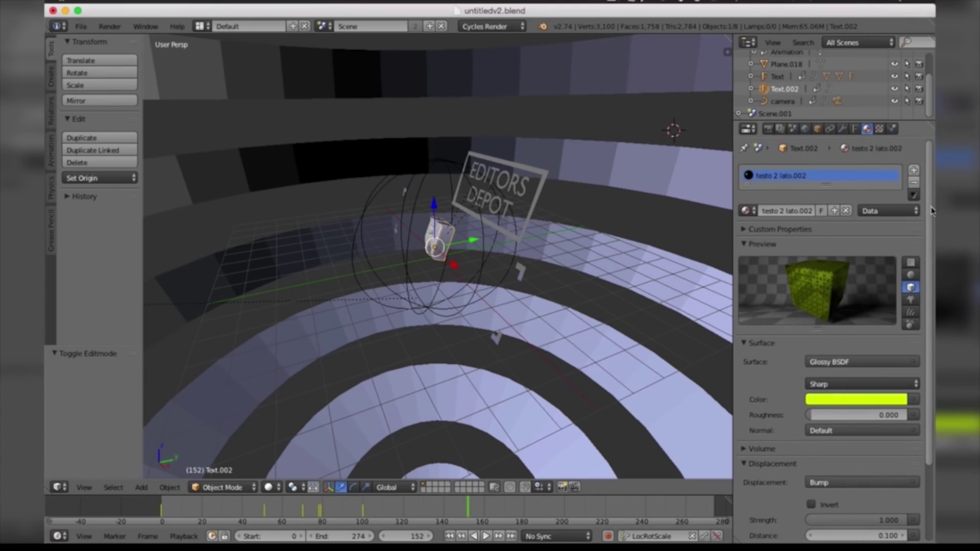
{"action": "left_click", "coordinate": [779, 77]}
{"action": "left_click", "coordinate": [778, 88]}
{"action": "left_click", "coordinate": [779, 64]}
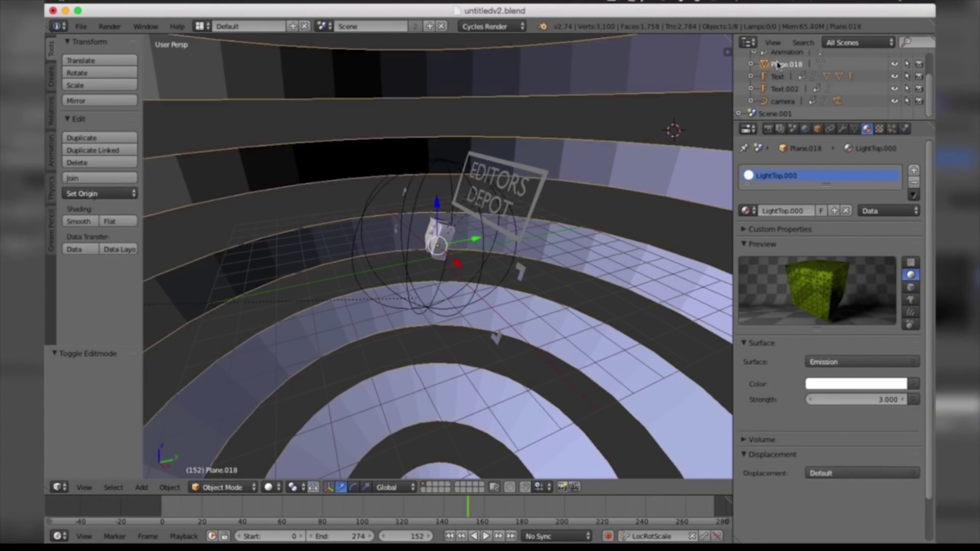
{"action": "left_click", "coordinate": [779, 76]}
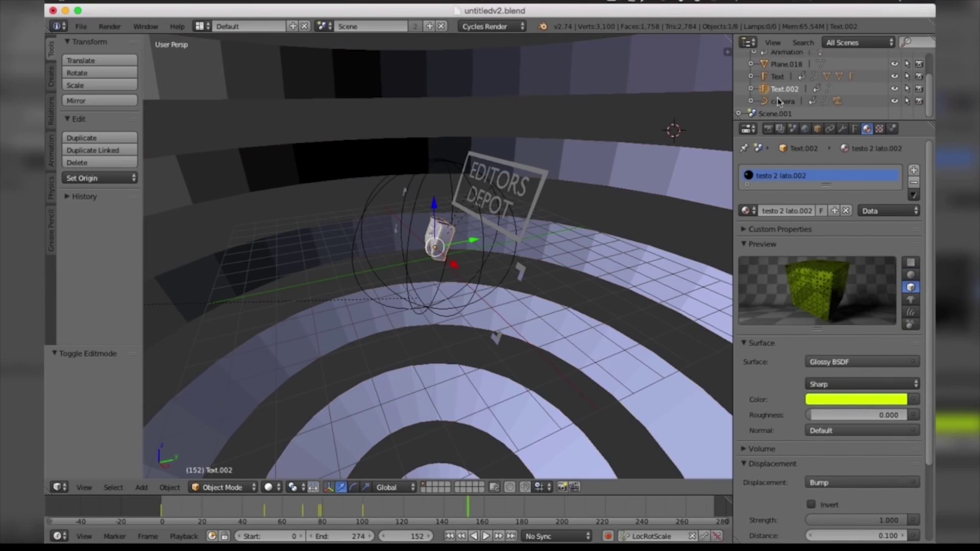
{"action": "left_click", "coordinate": [778, 101]}
{"action": "left_click", "coordinate": [779, 88]}
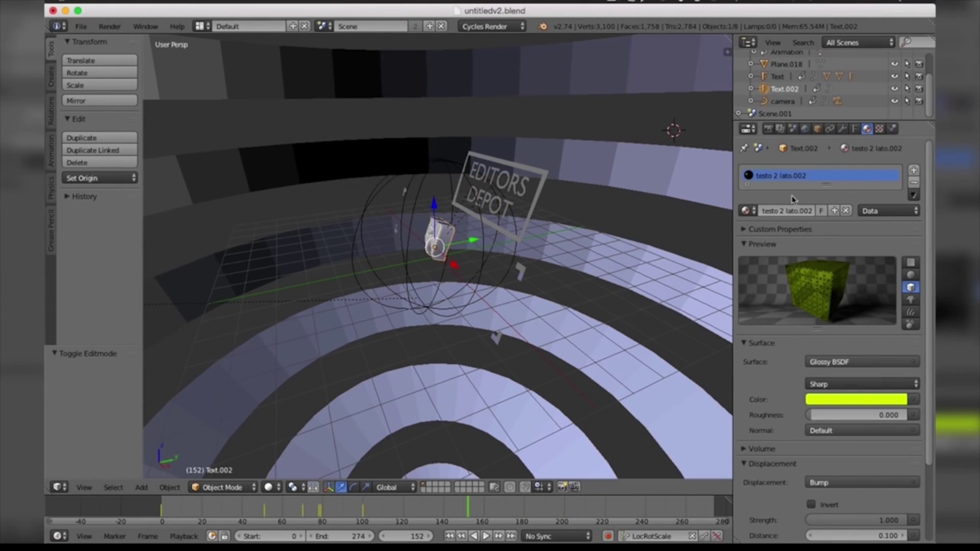
- Recolour Text.002's glossy material from yellow to bright cyan blue
{"action": "left_click", "coordinate": [846, 400]}
{"action": "mouse_move", "coordinate": [859, 261]}
{"action": "left_mouse_down"}
{"action": "mouse_move", "coordinate": [886, 250]}
{"action": "mouse_move", "coordinate": [854, 222]}
{"action": "left_mouse_up"}
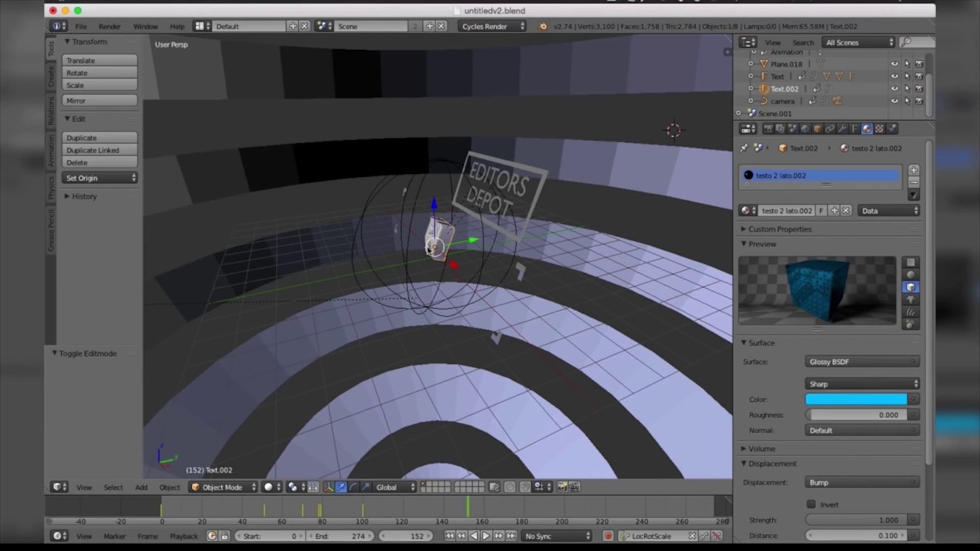
{"action": "left_click", "coordinate": [436, 534]}
- Open the Output path file browser from the Render properties tab
{"action": "left_click", "coordinate": [767, 129]}
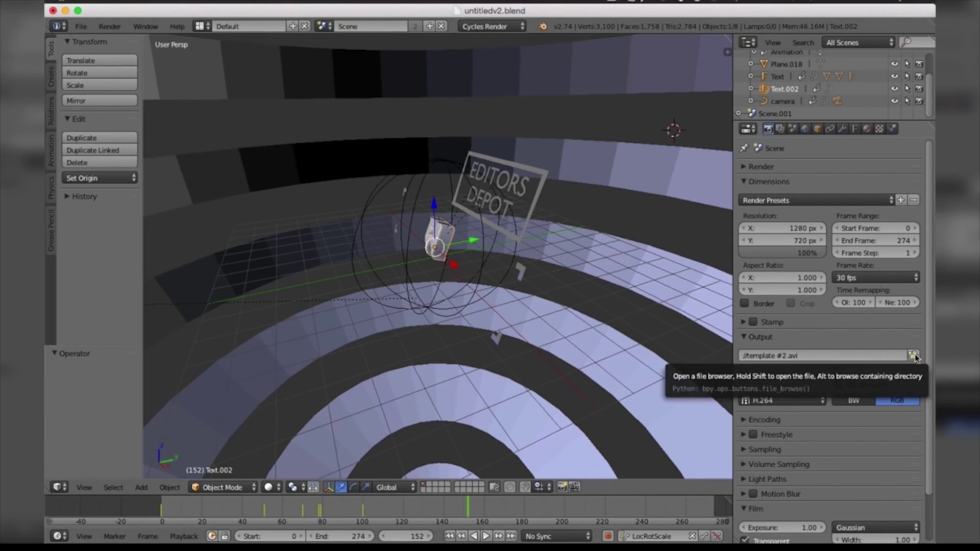
{"action": "left_click", "coordinate": [913, 355]}
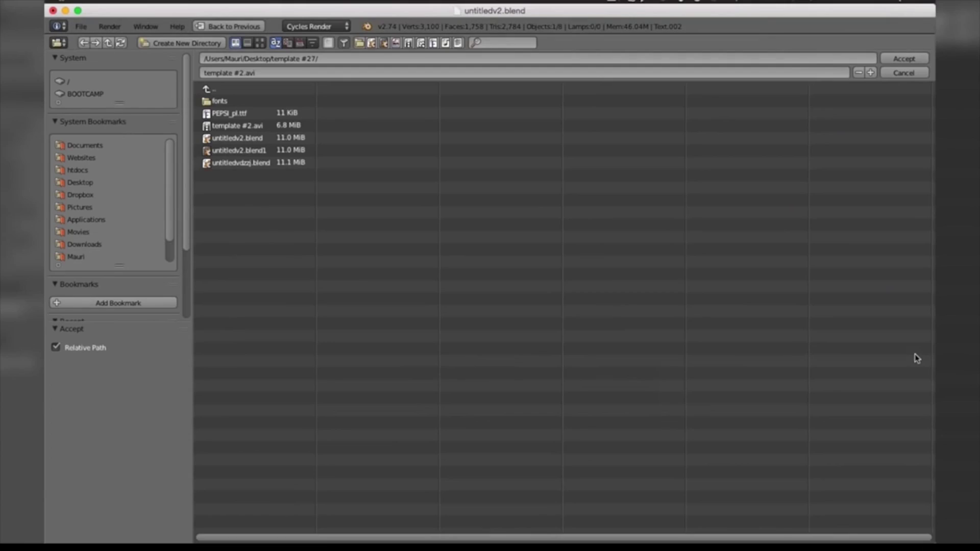
- Point the render output at a file named 'template' on the Desktop, replacing template #2.avi
{"action": "left_click", "coordinate": [81, 183]}
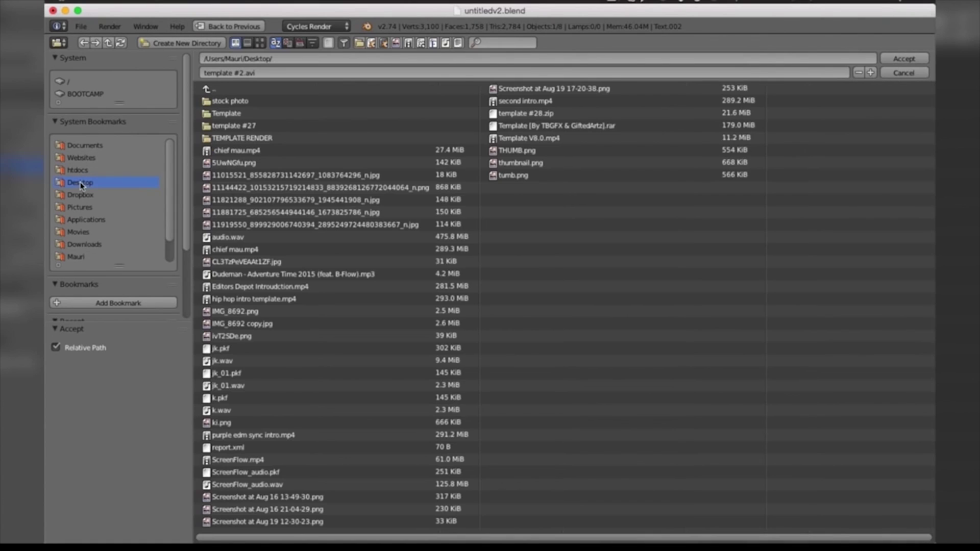
{"action": "left_click", "coordinate": [252, 73]}
{"action": "key", "text": "Return"}
{"action": "key", "text": "Return"}
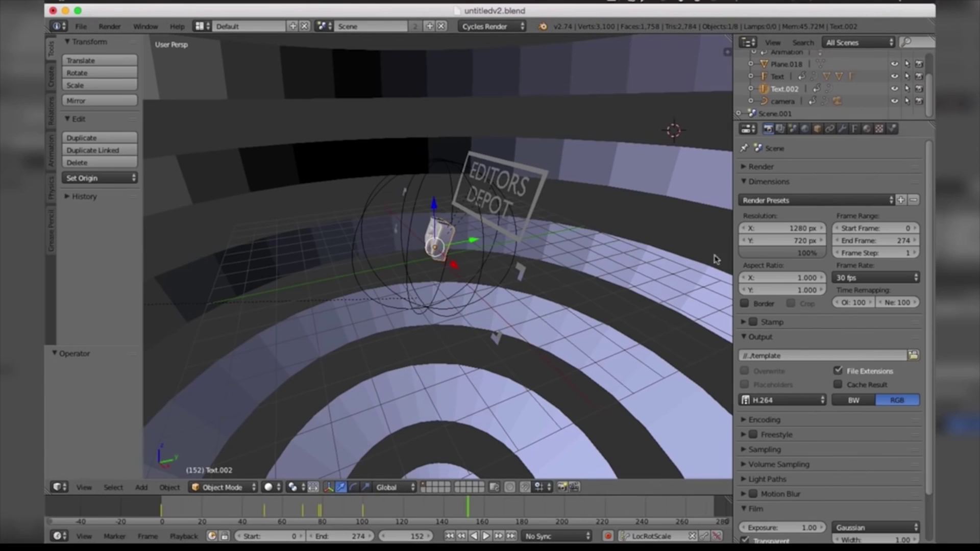
- Expand the encoding settings and set the container format to H.264
{"action": "left_click", "coordinate": [762, 403]}
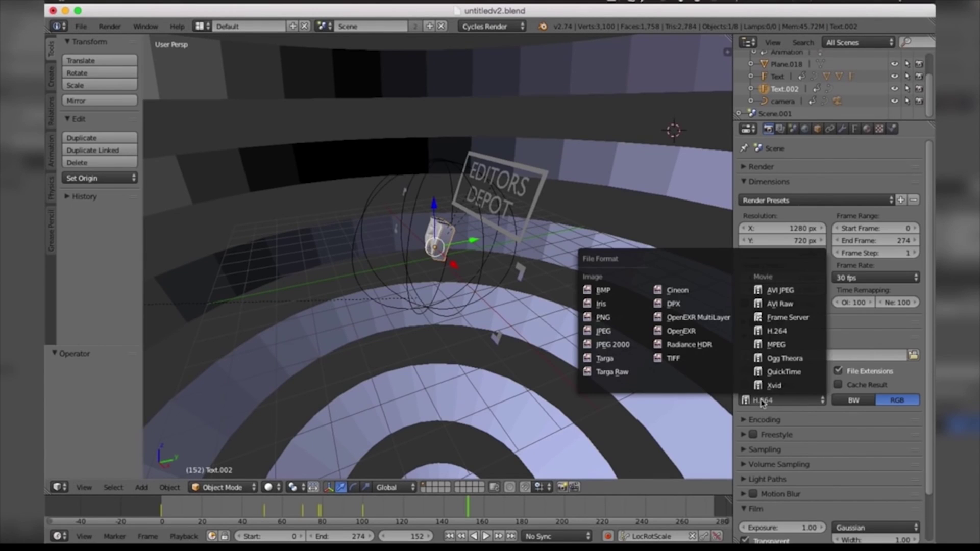
{"action": "left_click", "coordinate": [768, 335]}
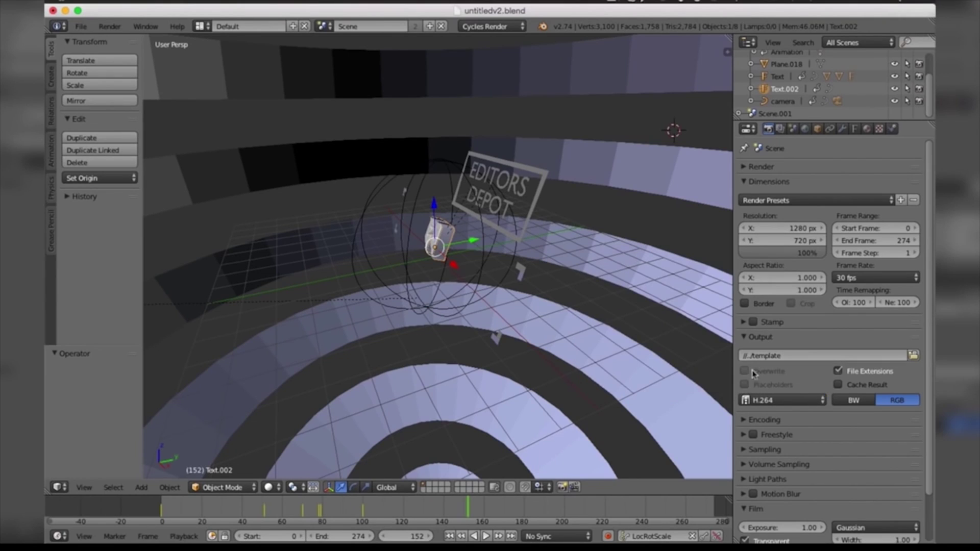
{"action": "left_click", "coordinate": [744, 420]}
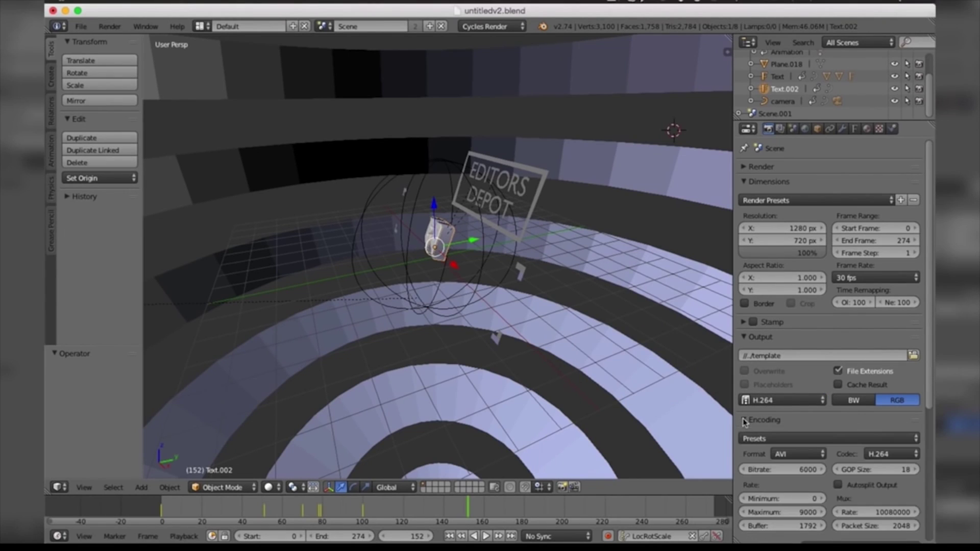
{"action": "left_click", "coordinate": [787, 455]}
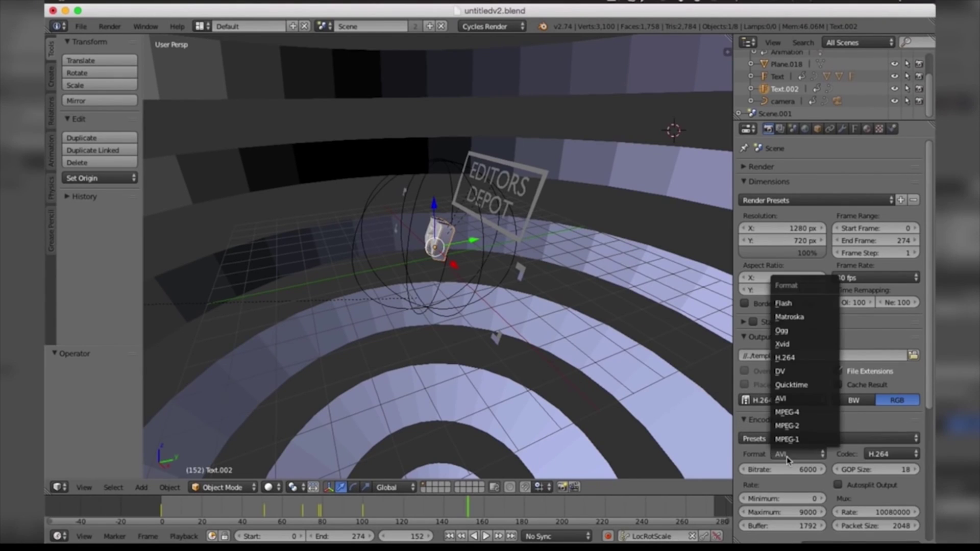
{"action": "left_click", "coordinate": [790, 358]}
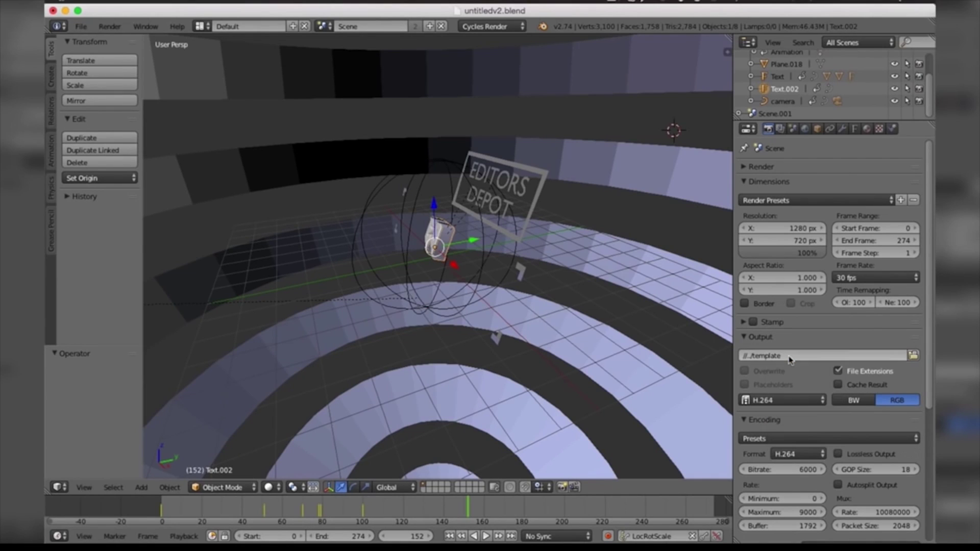
{"action": "scroll", "coordinate": [928, 434], "scroll_direction": "down", "scroll_amount": 5}
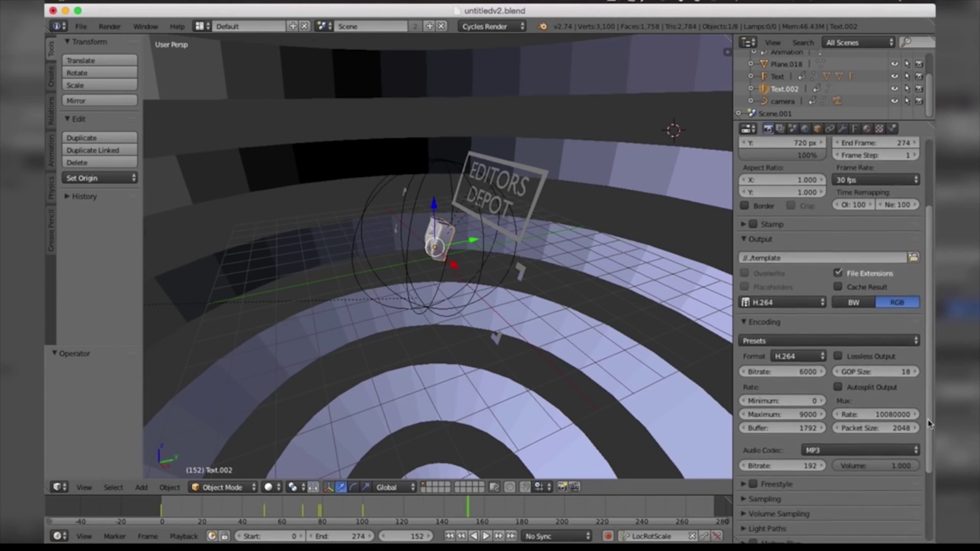
- Switch the output format to QuickTime and raise video quality to 86%
{"action": "left_click", "coordinate": [798, 290]}
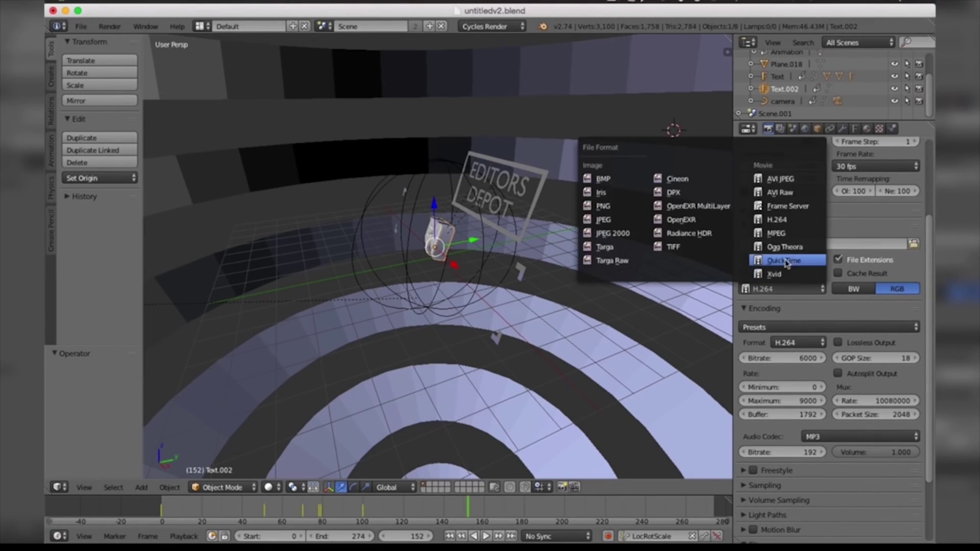
{"action": "left_click", "coordinate": [785, 262]}
{"action": "left_click", "coordinate": [814, 295]}
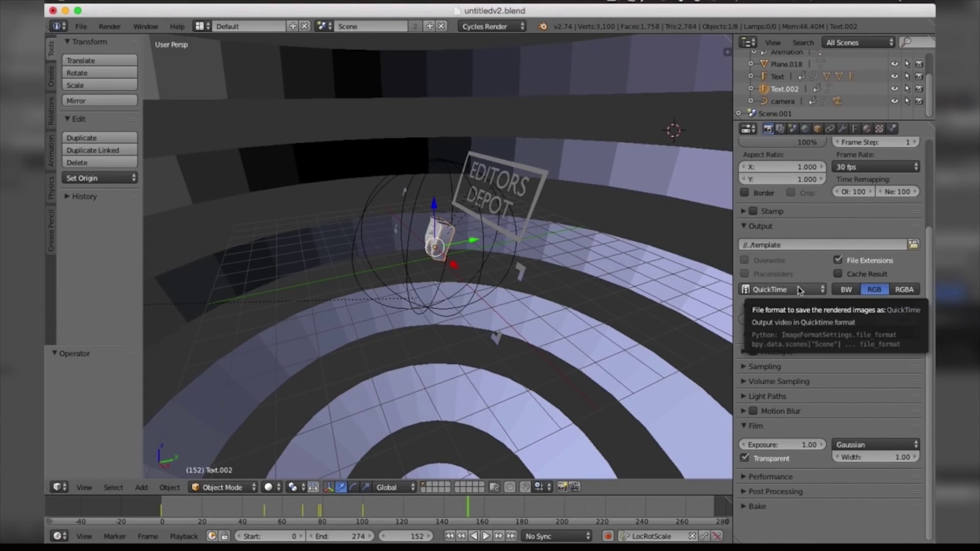
{"action": "left_click", "coordinate": [798, 290]}
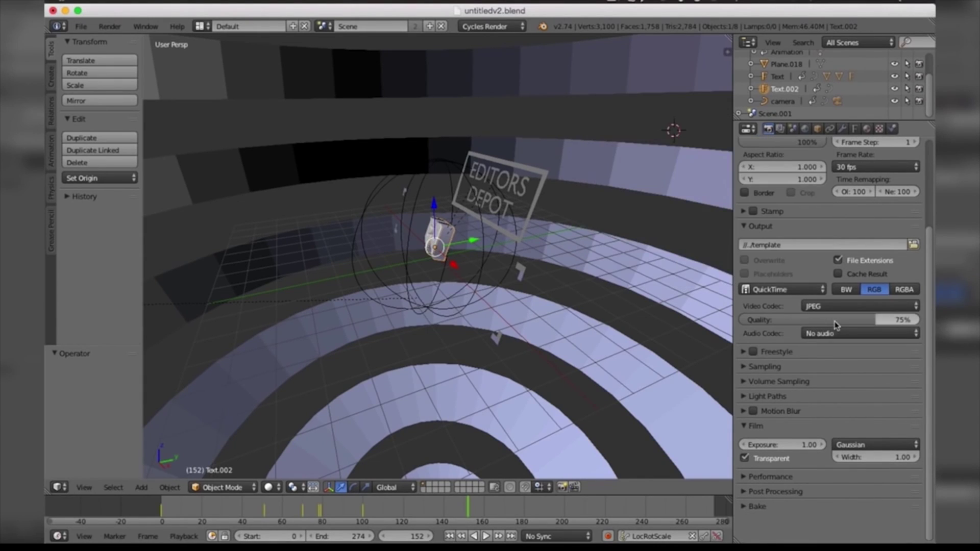
{"action": "left_click_drag", "start_coordinate": [835, 325], "coordinate": [734, 305]}
{"action": "scroll", "coordinate": [736, 305], "scroll_direction": "up", "scroll_amount": 1}
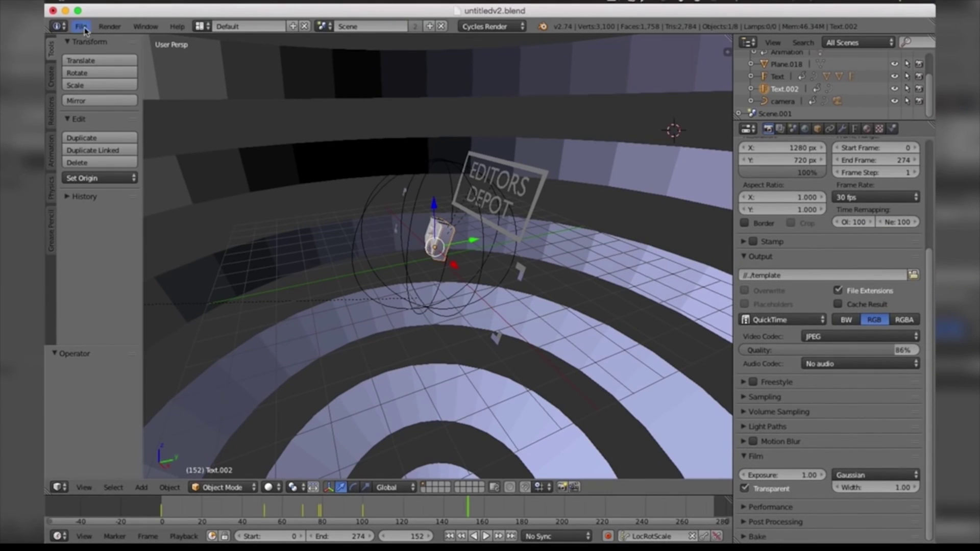
{"action": "left_click", "coordinate": [109, 26]}
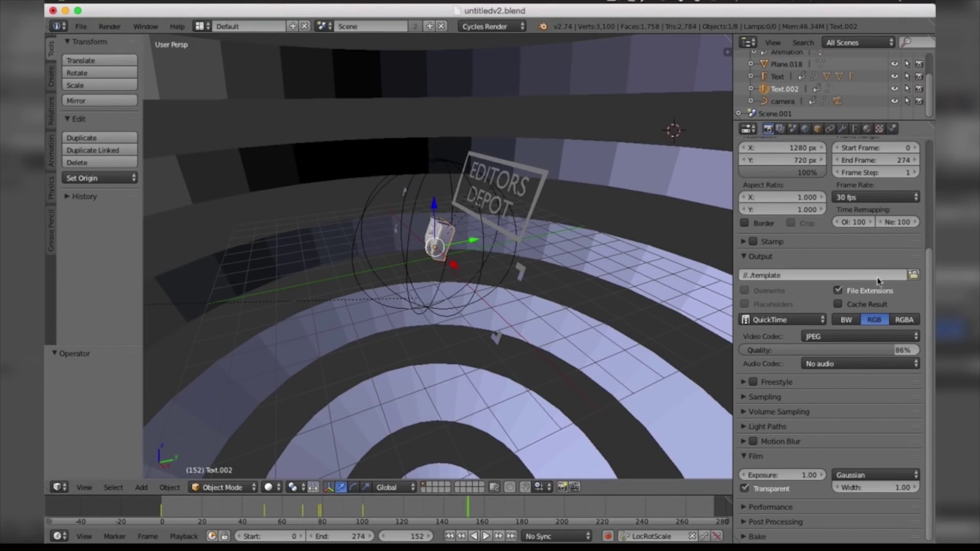
{"action": "scroll", "coordinate": [894, 207], "scroll_direction": "up", "scroll_amount": 2}
{"action": "scroll", "coordinate": [893, 207], "scroll_direction": "up", "scroll_amount": 2}
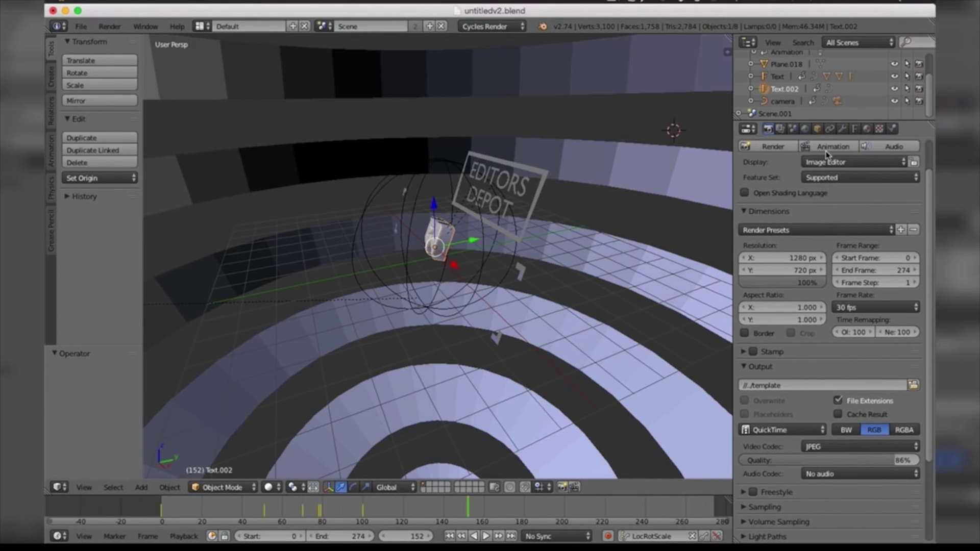